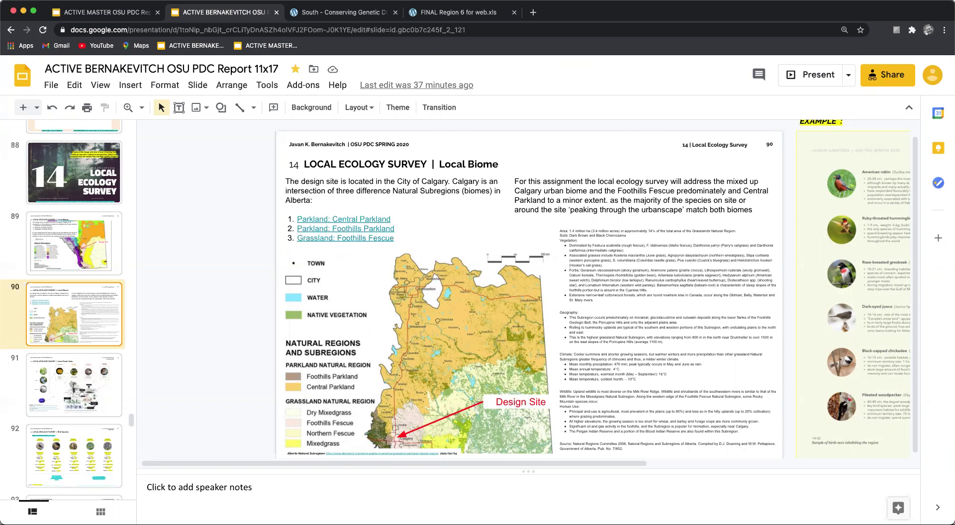
- Go to slide 88, the Assignment Fourteen 'Local Ecology Survey' title slide with its survey questions
left_click(114, 181)
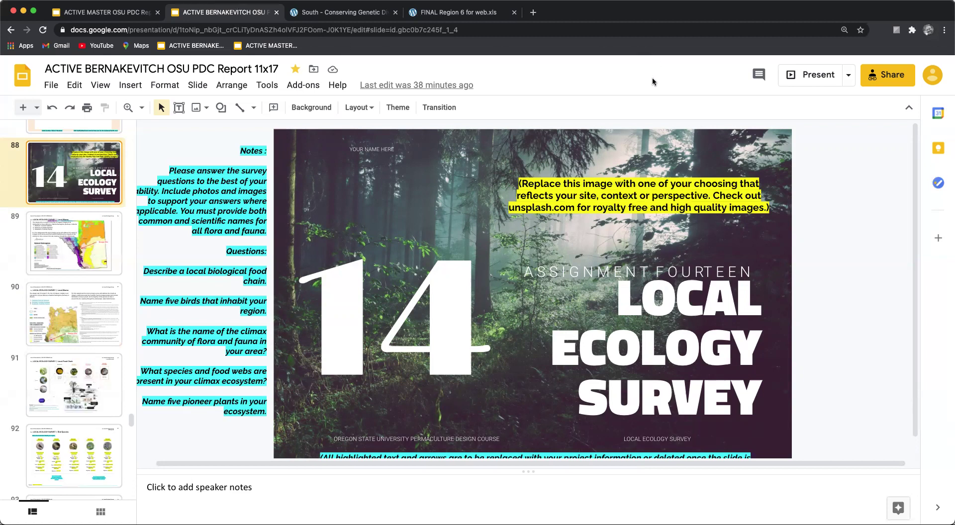
- Show slide 89, 'Local Ecology Survey | Local Biome', with the Alberta Natural Subregions map
left_click(70, 257)
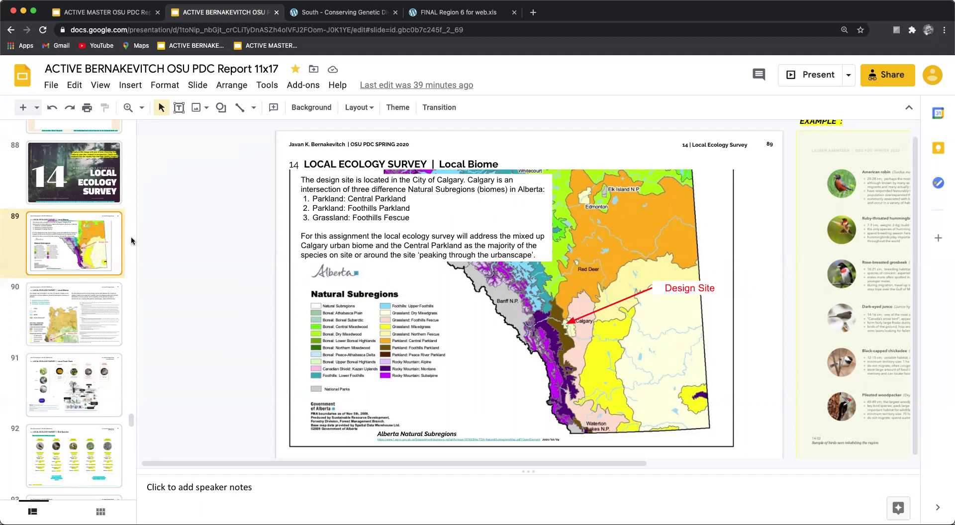
scroll(73, 261, "down", 5)
left_click(73, 261)
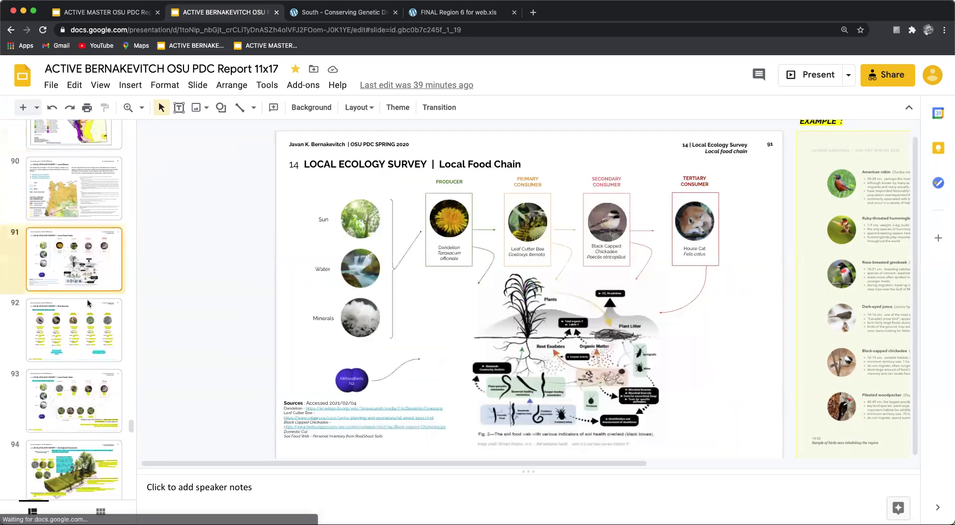
key("Down")
key("Down")
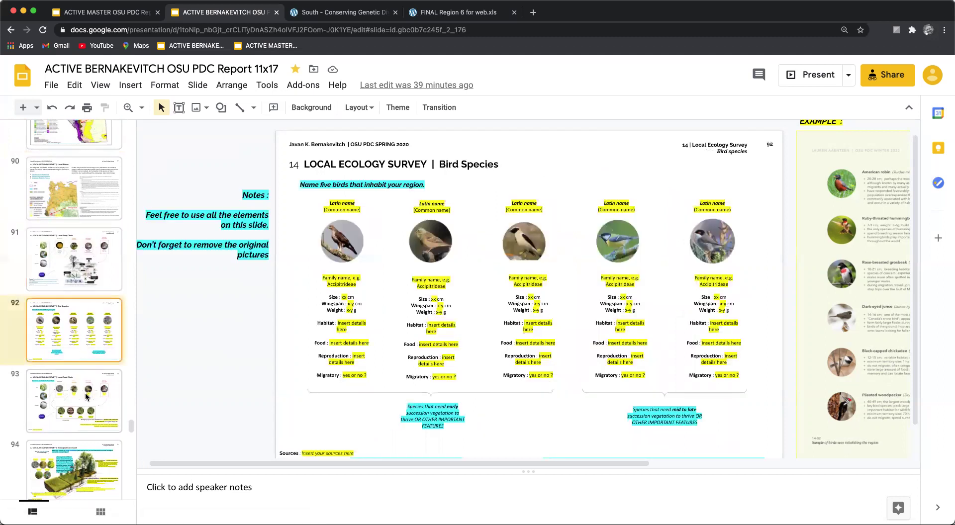
scroll(86, 386, "down", 3)
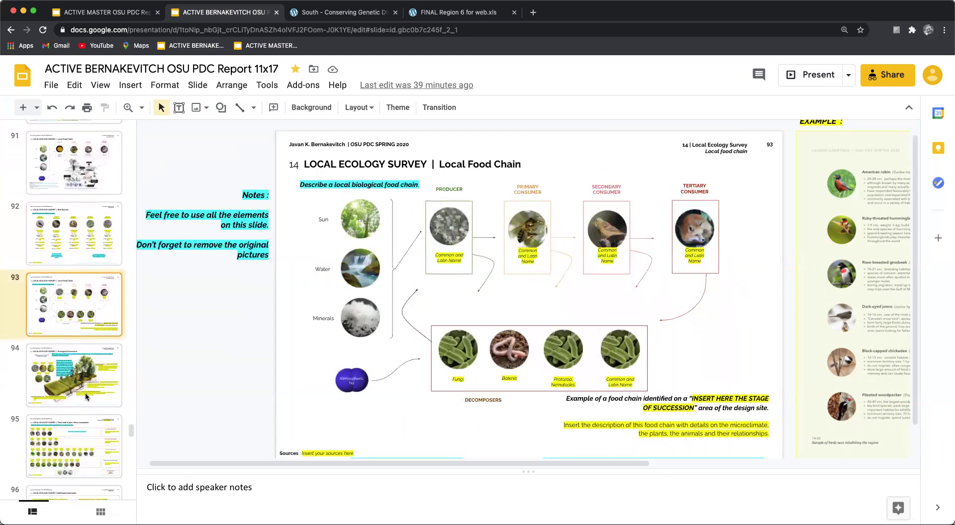
left_click(85, 393)
scroll(85, 393, "down", 3)
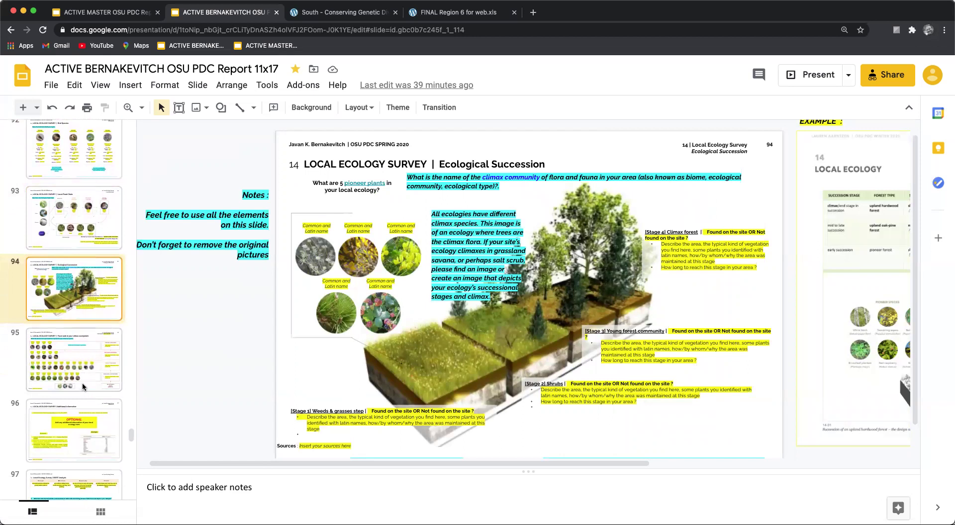
left_click(82, 383)
scroll(82, 386, "down", 2)
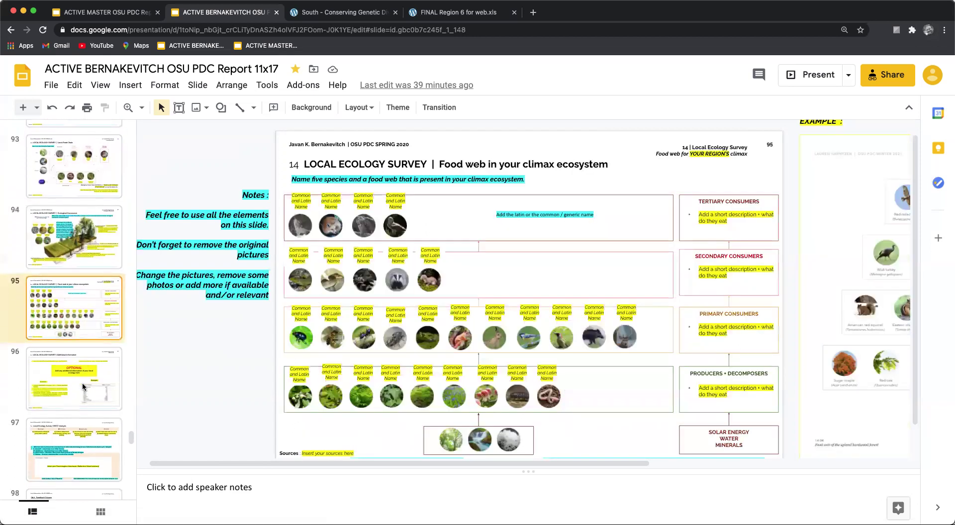
scroll(83, 387, "down", 3)
left_click(77, 303)
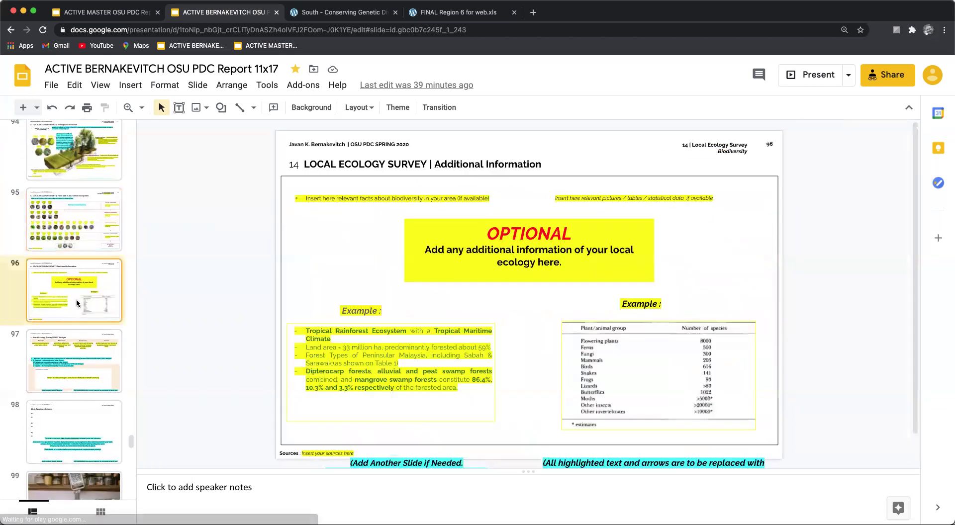
scroll(77, 303, "up", 15)
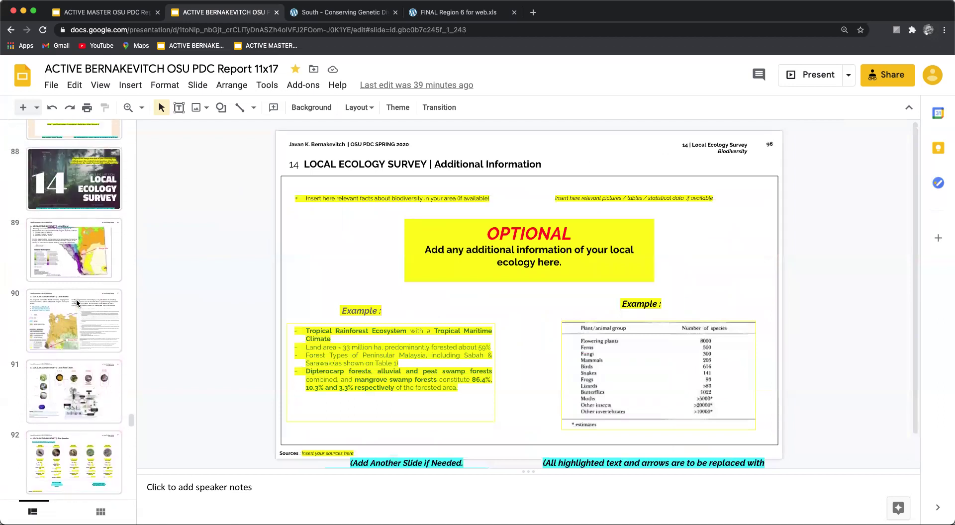
left_click(61, 277)
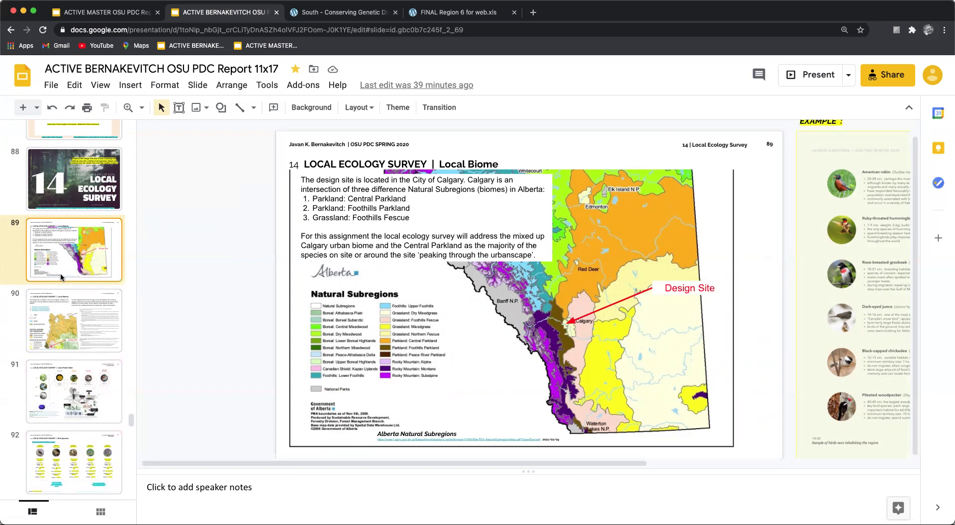
- Show slide 90, pairing the Calgary subregion list with the Natural Regions map
scroll(60, 273, "down", 1)
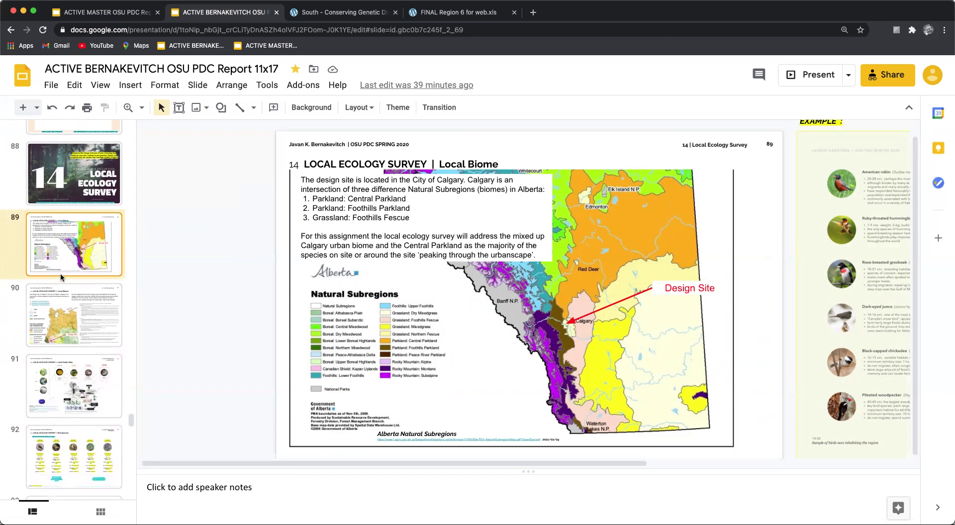
scroll(470, 256, "right", 1)
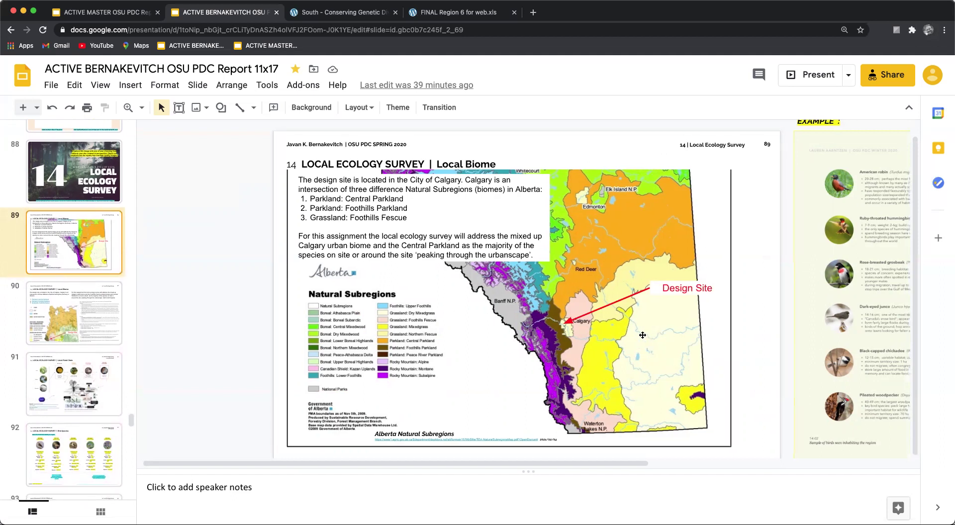
scroll(576, 332, "right", 1)
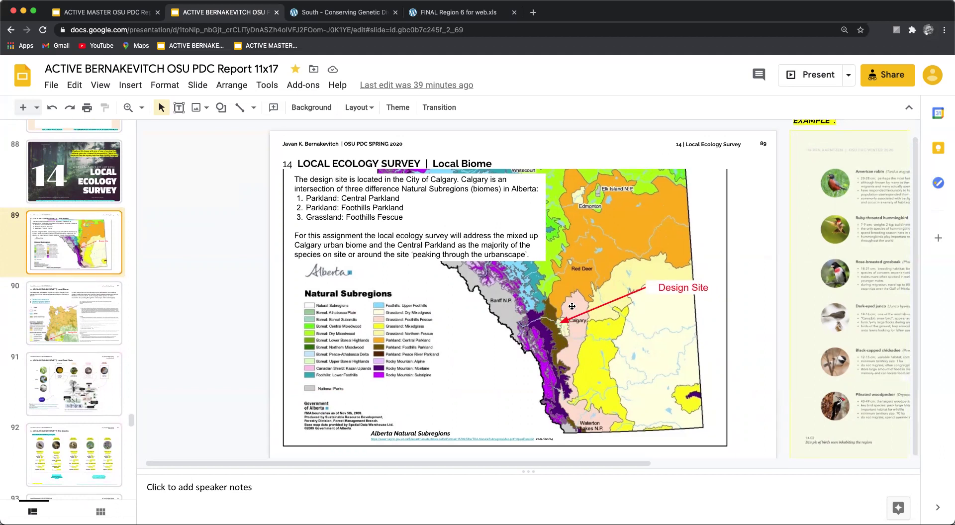
left_click(57, 323)
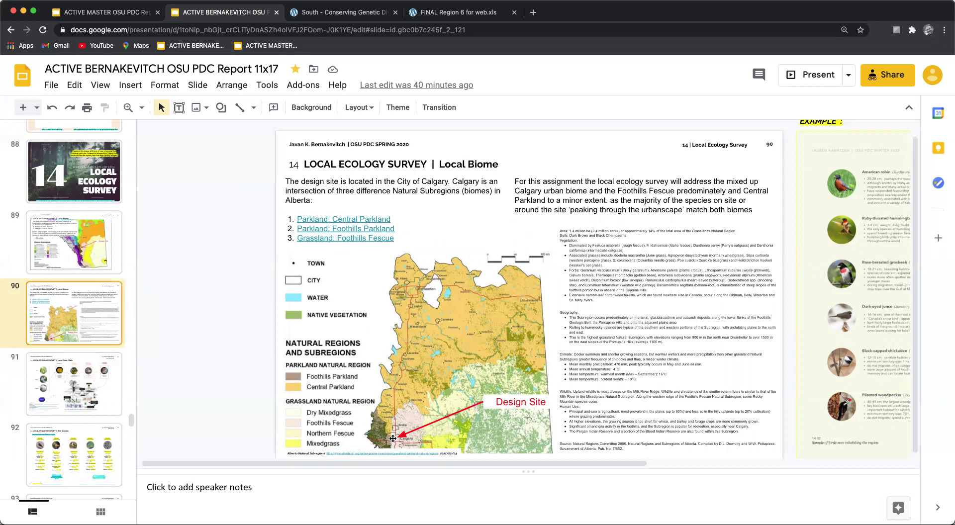
- Open the Parkland: Central Parkland link's range plant guide PDF in a new tab, then return to slide 90
right_click(325, 219)
left_click(309, 218)
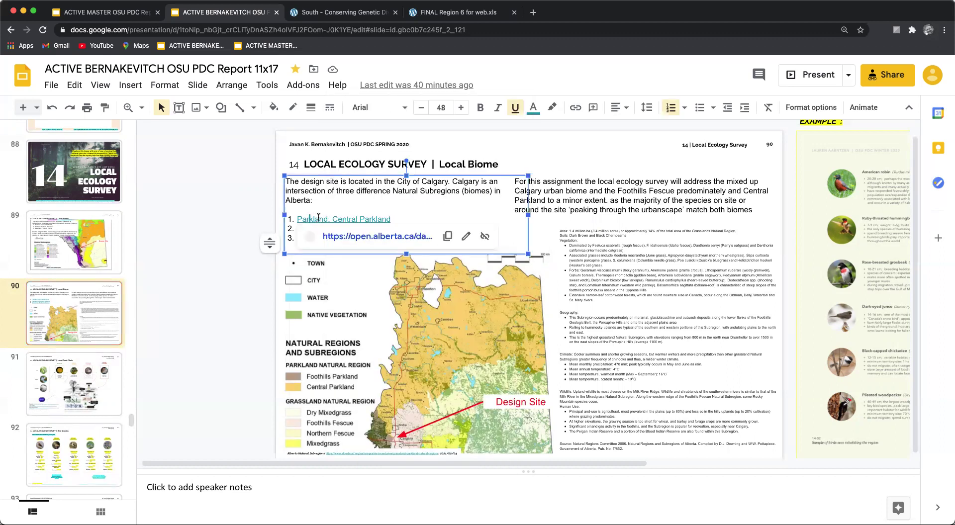
left_click(351, 237)
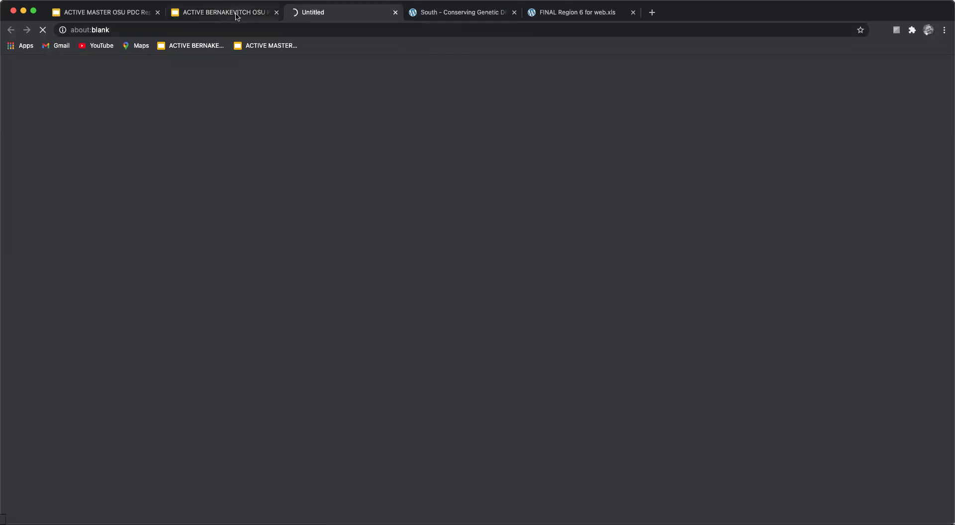
left_click(239, 15)
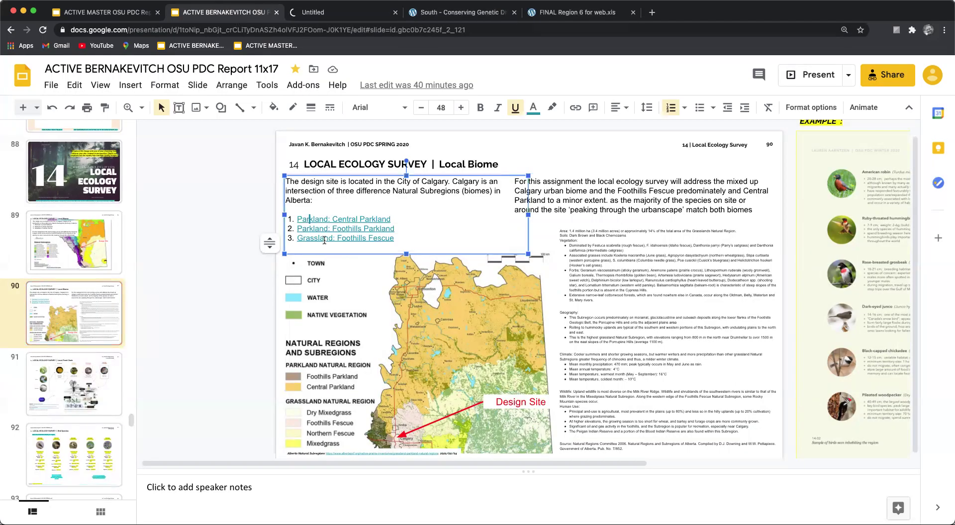
left_click(336, 13)
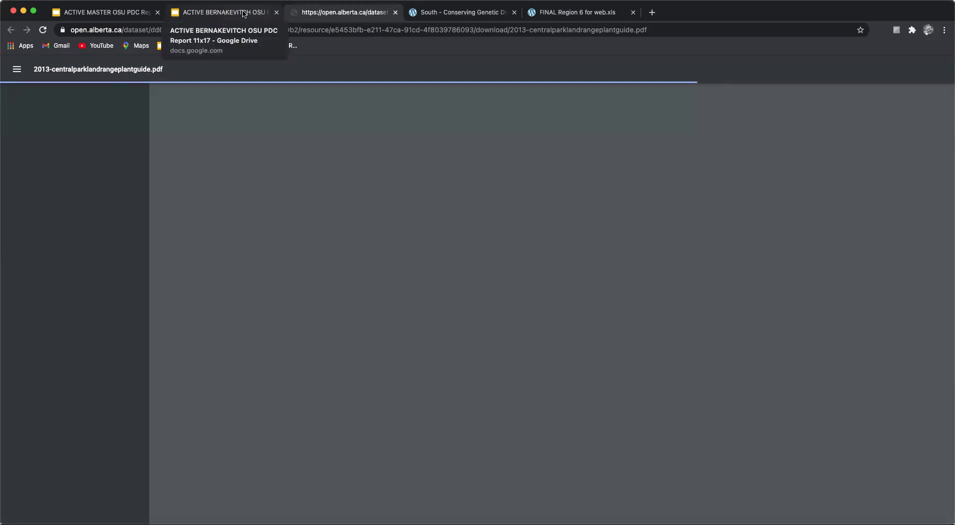
left_click(244, 14)
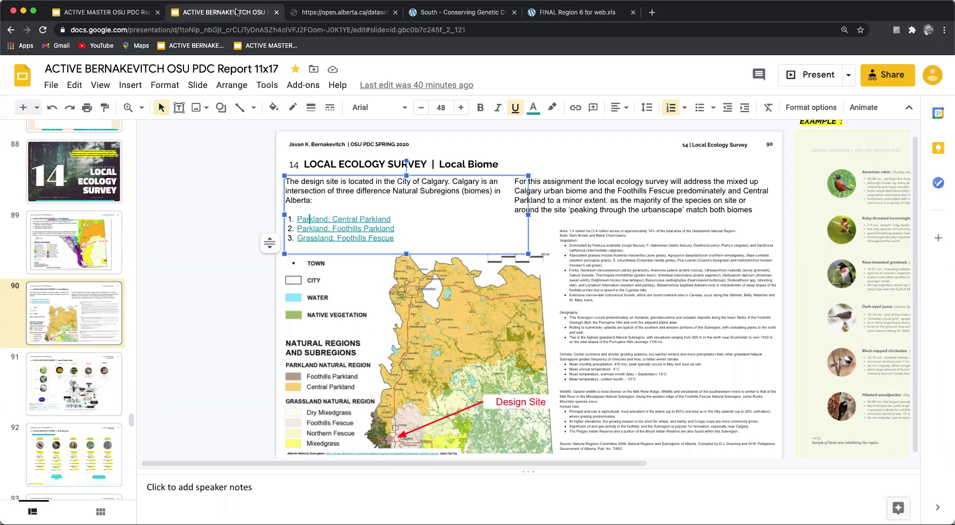
- Switch to the FGCA 'South - Conserving Genetic' native-species growing-region map page
left_click(333, 15)
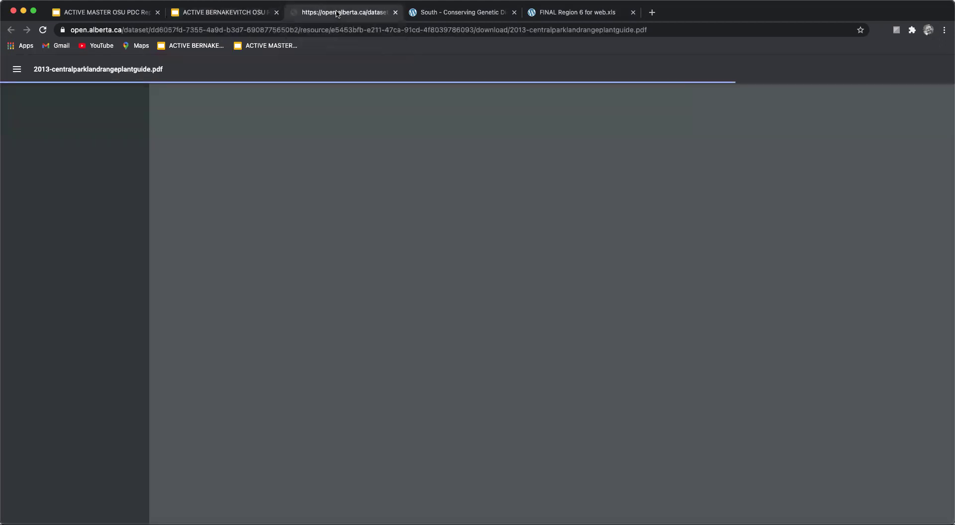
left_click(462, 18)
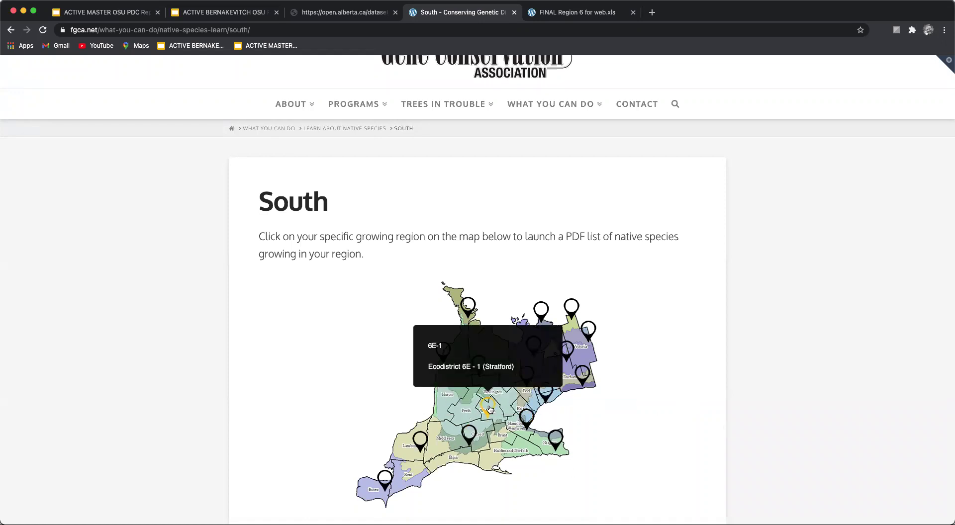
- Open the 6E-1 Stratford species checklist PDF and read through to page 3
left_click(489, 408)
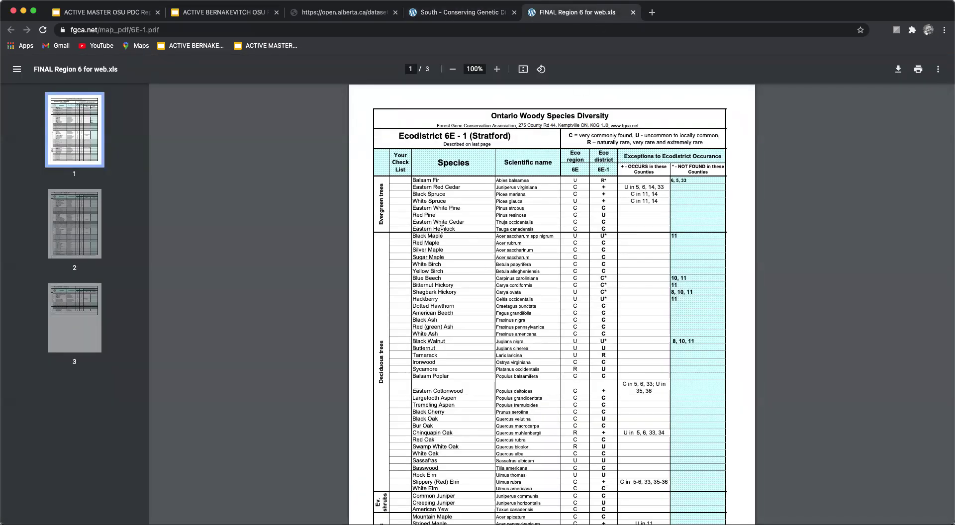
scroll(441, 233, "down", 10)
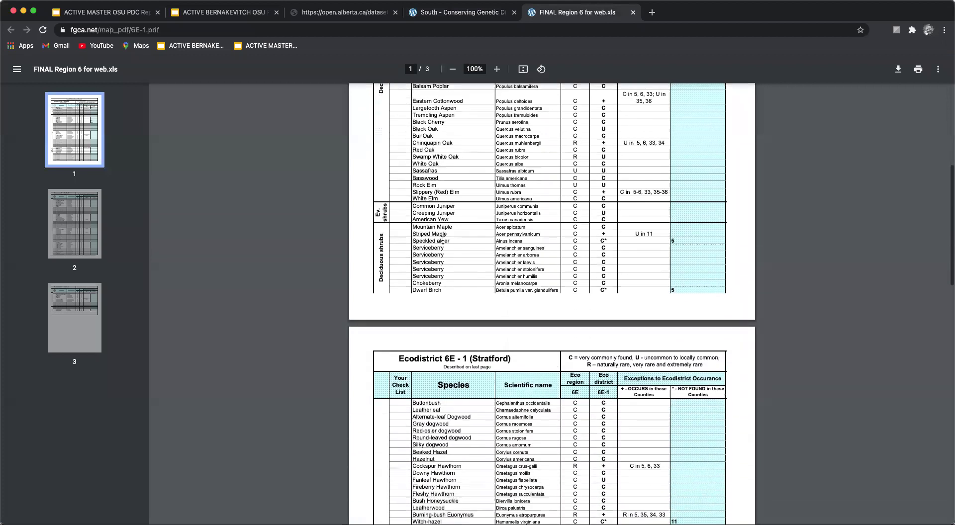
scroll(443, 241, "down", 7)
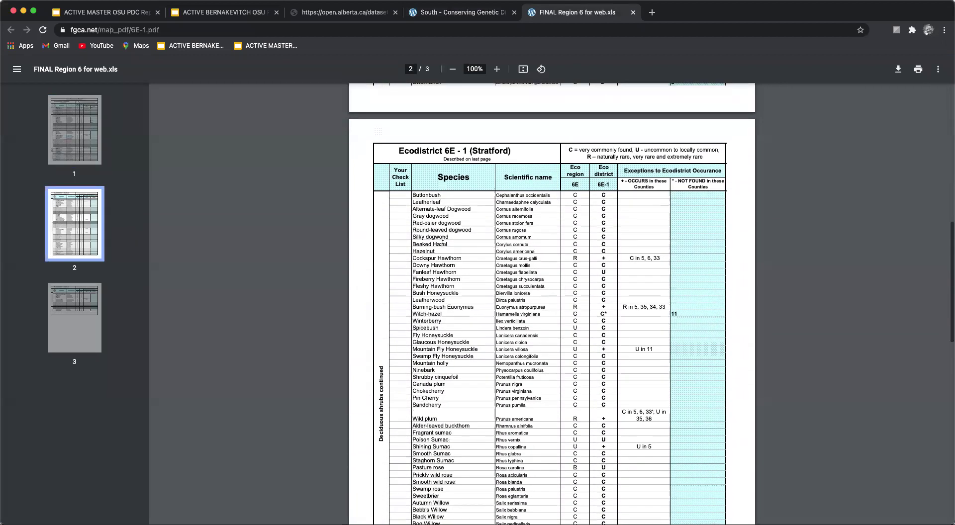
scroll(442, 241, "down", 2)
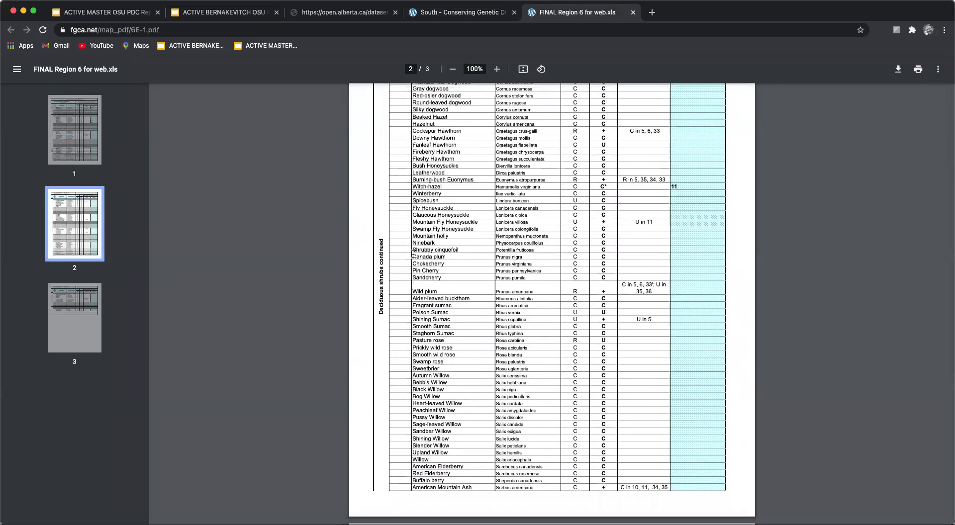
left_click_drag(412, 254, 607, 294)
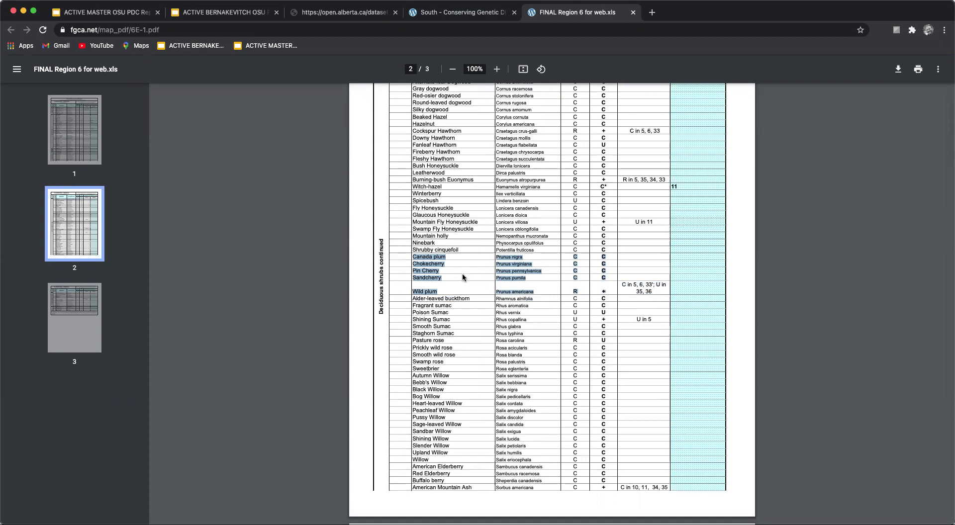
scroll(462, 277, "down", 2)
scroll(462, 277, "down", 1)
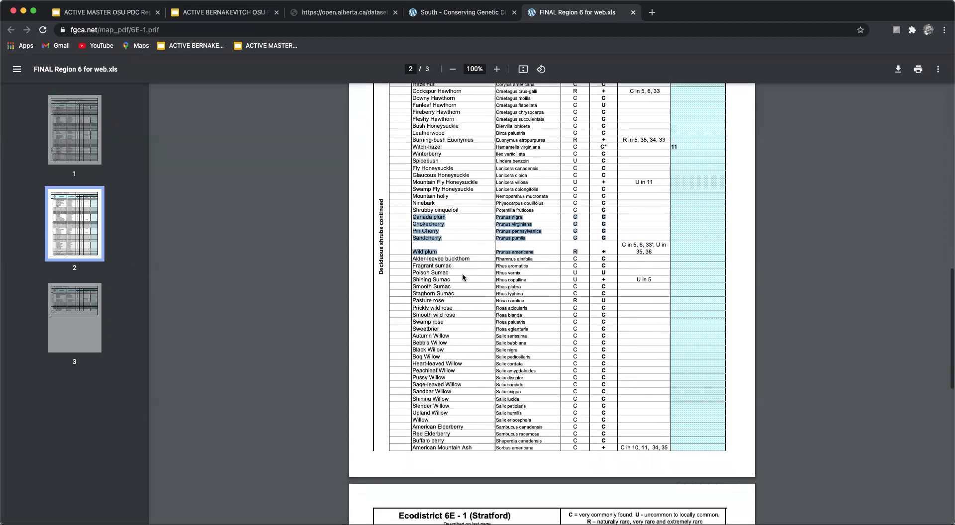
scroll(463, 277, "down", 10)
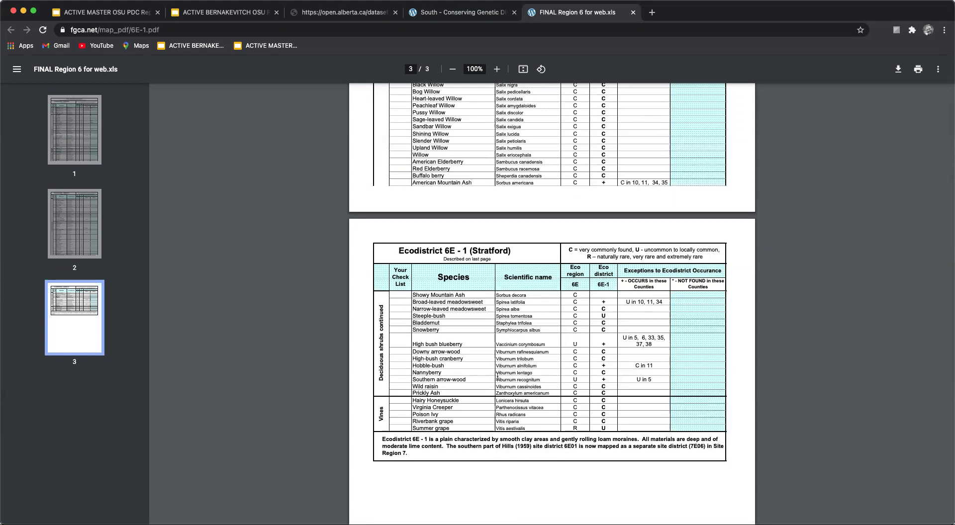
- Return to the ACTIVE BERNAKEVITCH presentation, showing slide 90's subregion links and map
left_click(225, 13)
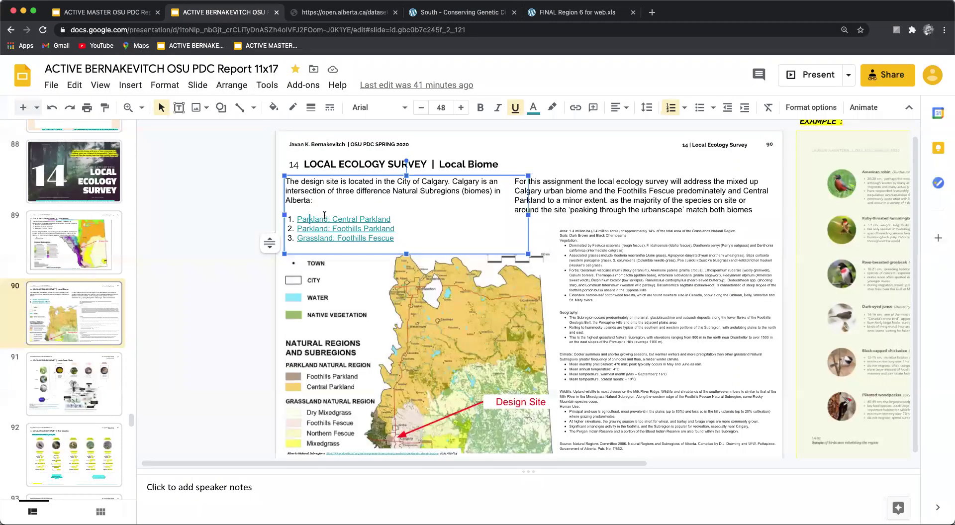